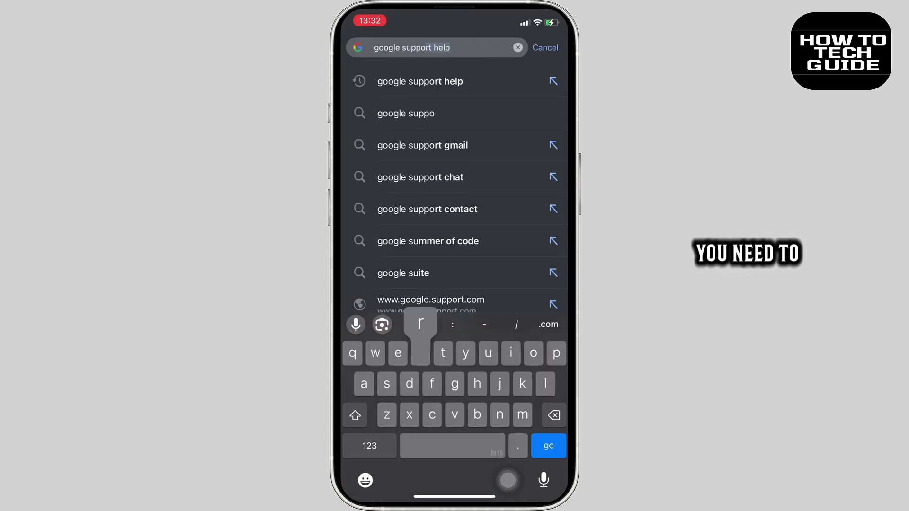
{"action": "type", "text": "chat"}
Search Google for 'google support chat'
{"action": "key", "text": "Return"}
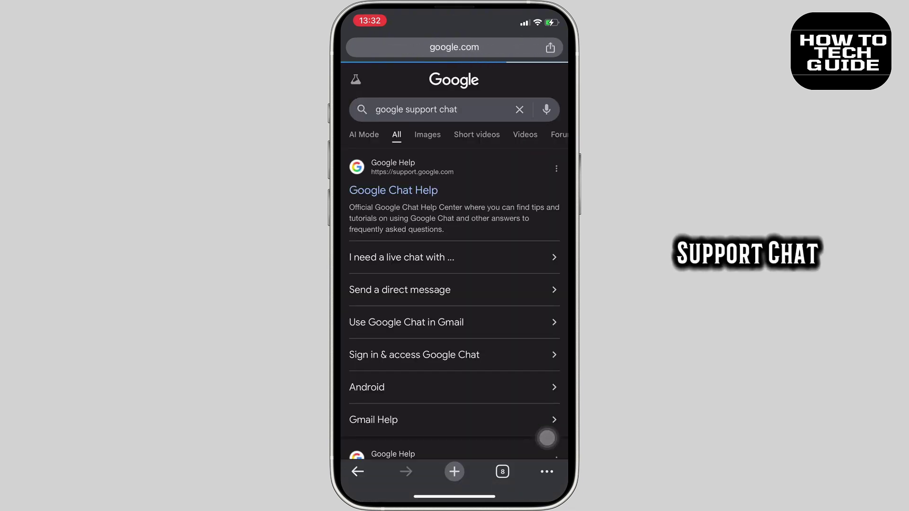
{"action": "scroll", "coordinate": [454, 284], "scroll_direction": "down", "scroll_amount": 5}
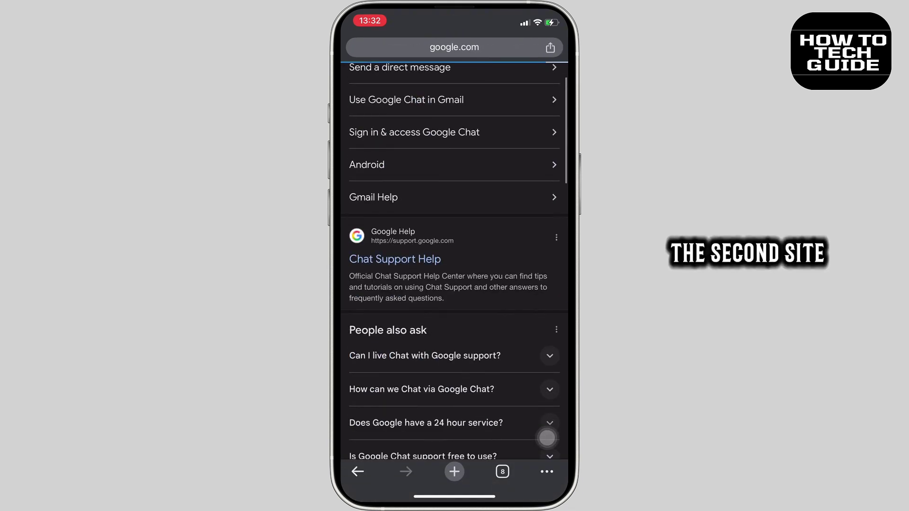
Open the Chat Support Help site and search it for 'ads'
{"action": "left_click", "coordinate": [418, 264]}
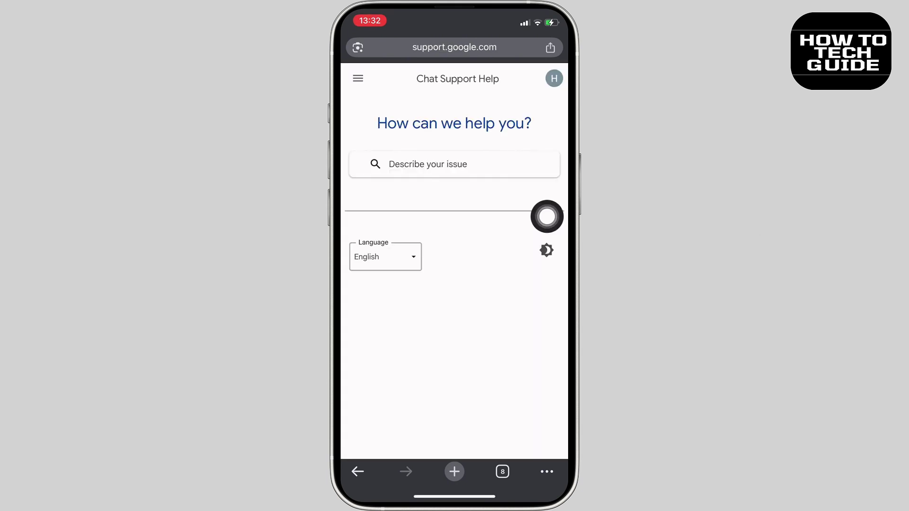
{"action": "left_click", "coordinate": [455, 165]}
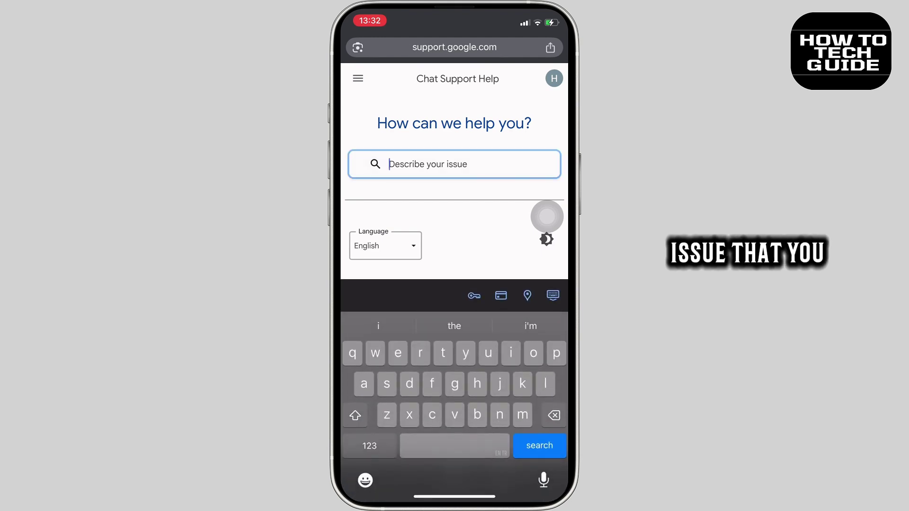
{"action": "type", "text": "ads"}
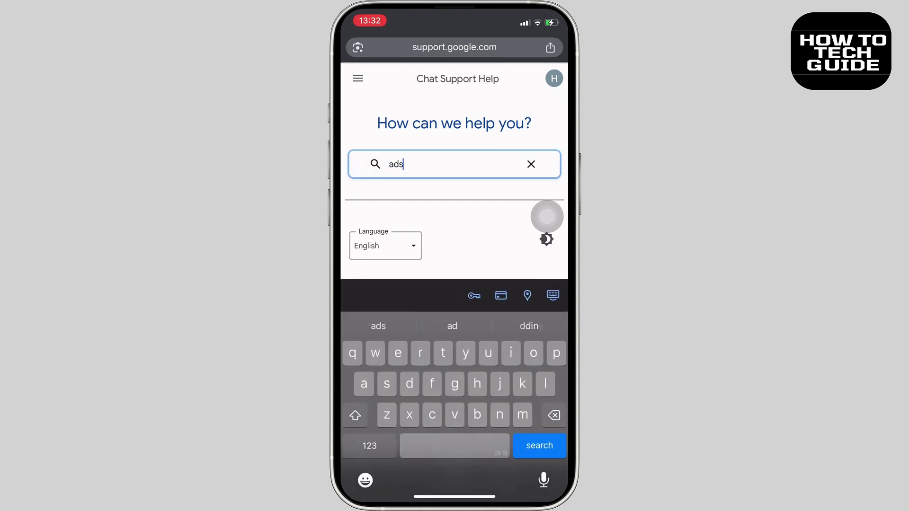
{"action": "key", "text": "Return"}
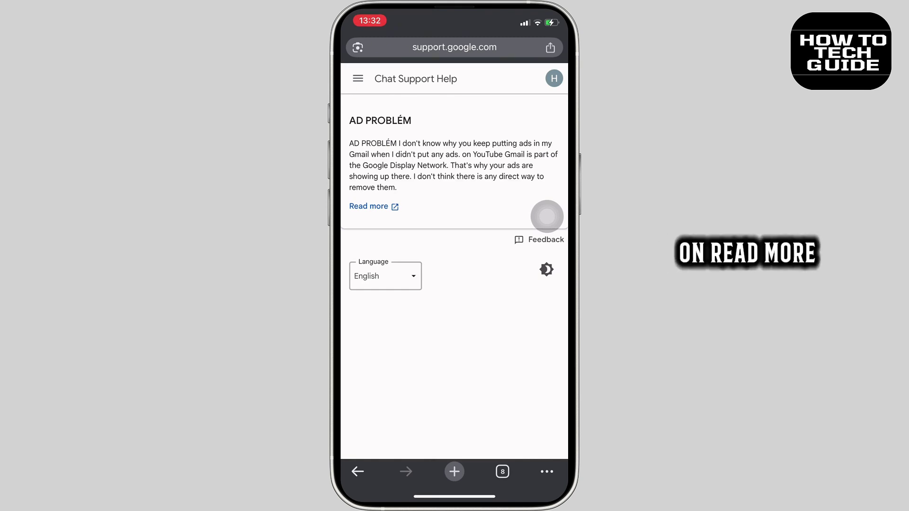
Open the full AD PROBLÉM answer in a new Google Ads Help tab
{"action": "left_click", "coordinate": [369, 206]}
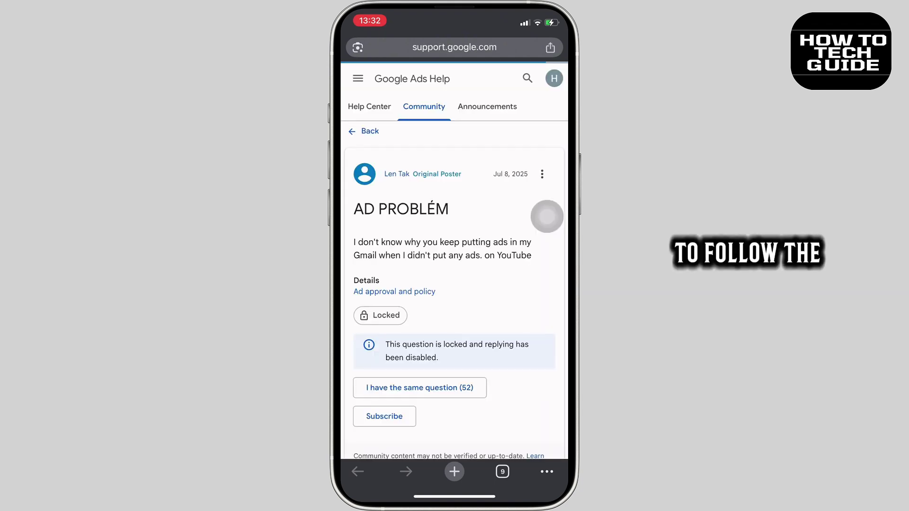
{"action": "scroll", "coordinate": [547, 217], "scroll_direction": "down", "scroll_amount": 5}
{"action": "scroll", "coordinate": [548, 217], "scroll_direction": "down", "scroll_amount": 5}
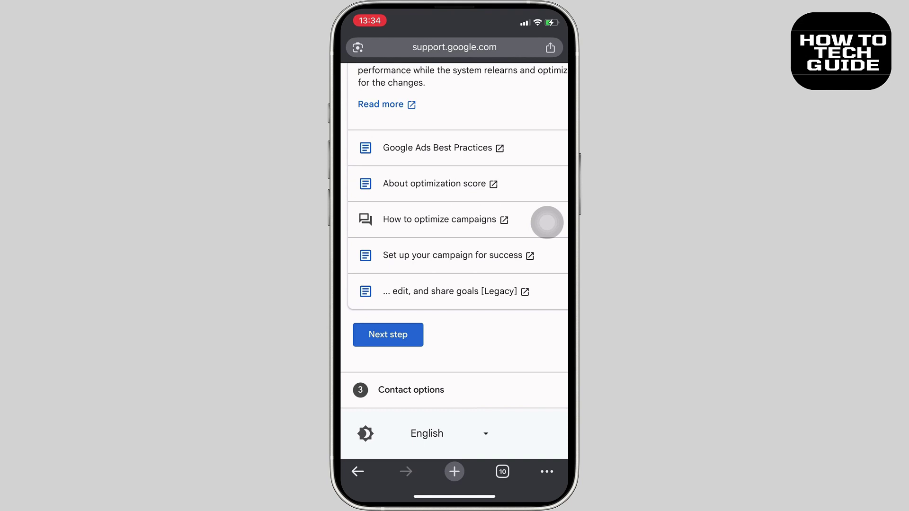
Advance to Step 3, Contact options, showing the Email support card
{"action": "left_click", "coordinate": [388, 334]}
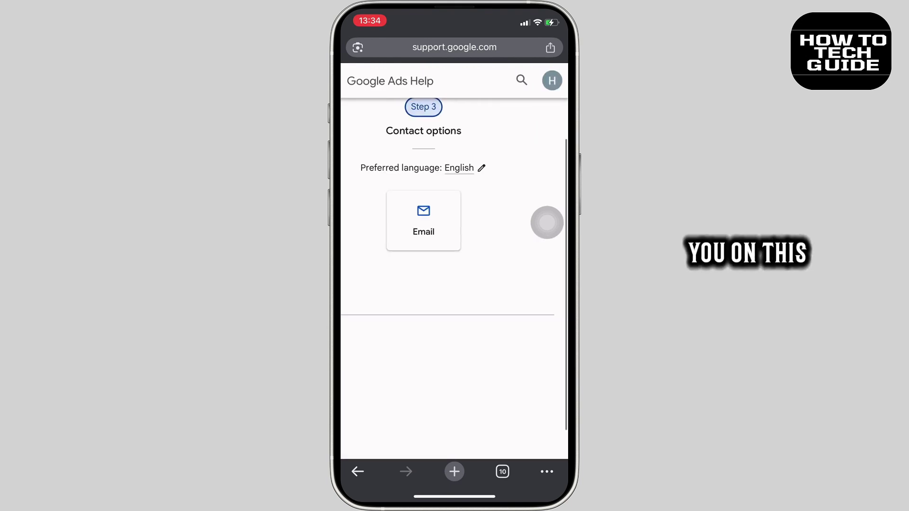